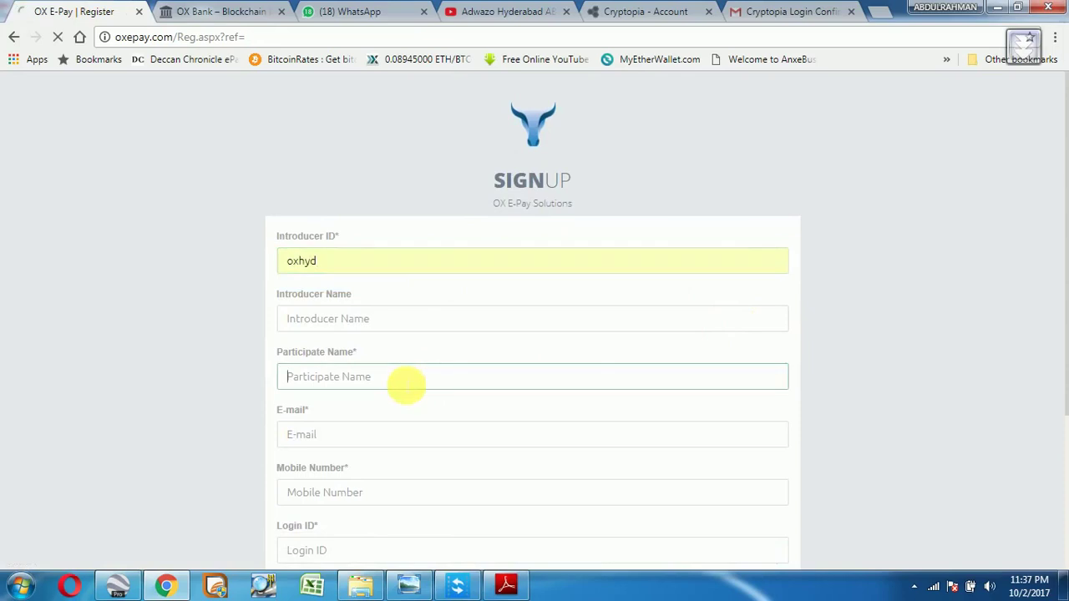
Fill in the participant name and a placeholder e-mail on the signup form.
{"action": "left_click", "coordinate": [344, 376]}
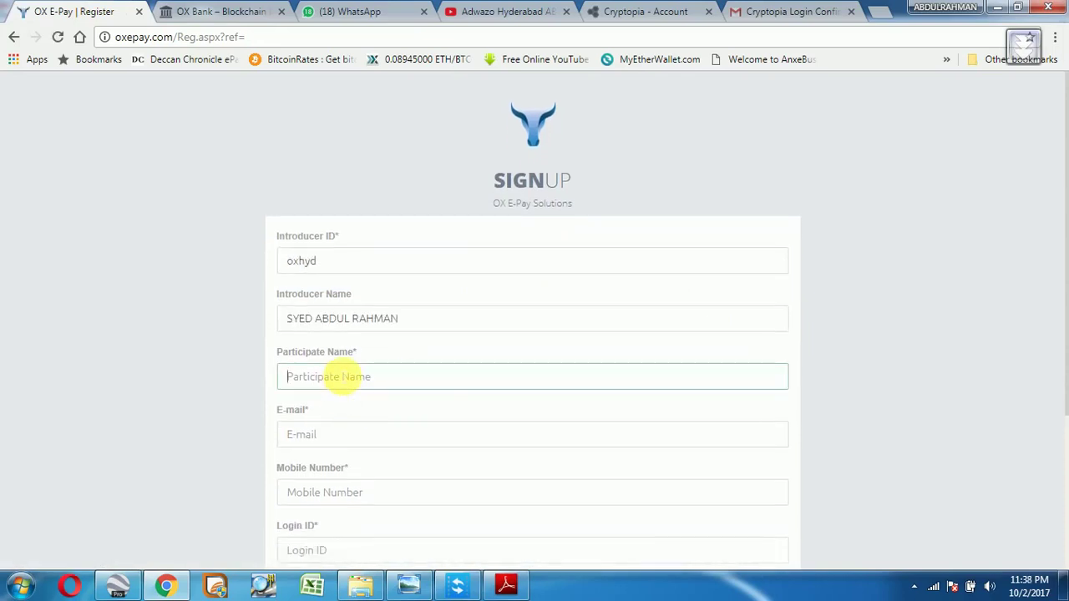
{"action": "type", "text": "sar"}
{"action": "left_click", "coordinate": [330, 435]}
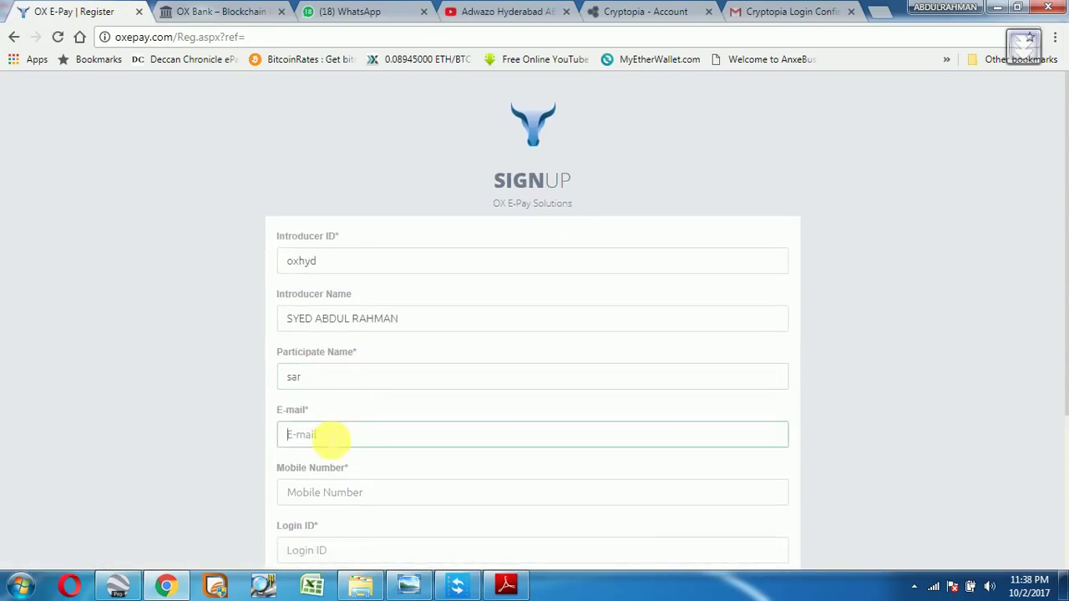
{"action": "type", "text": "hhka"}
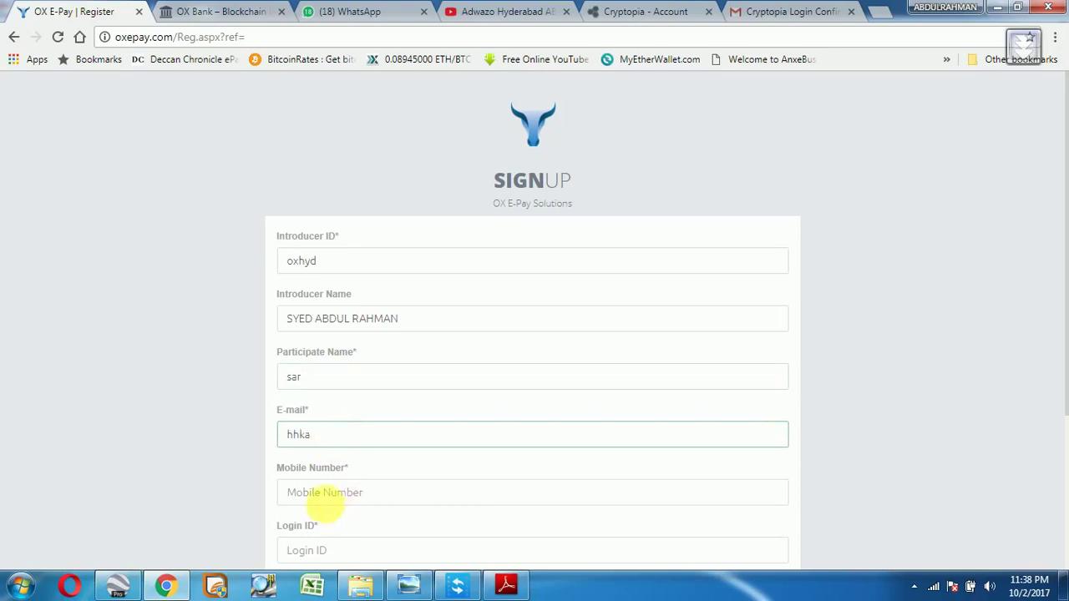
{"action": "left_click", "coordinate": [327, 501]}
{"action": "left_click_drag", "start_coordinate": [1064, 240], "coordinate": [1068, 376]}
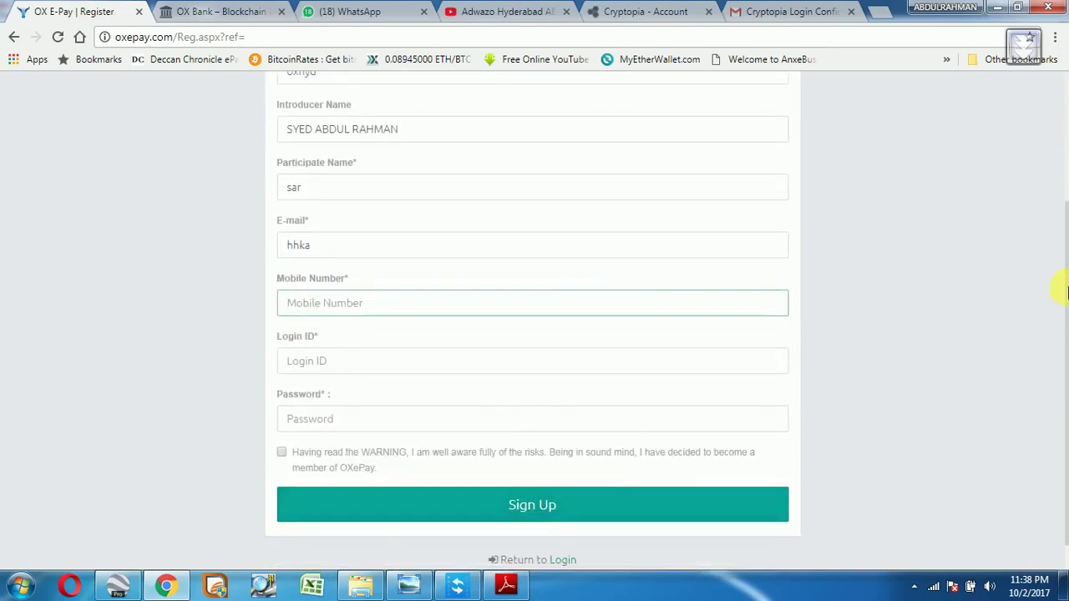
Return to the login page and sign in with the saved credentials to view the member dashboard.
{"action": "left_click", "coordinate": [556, 561]}
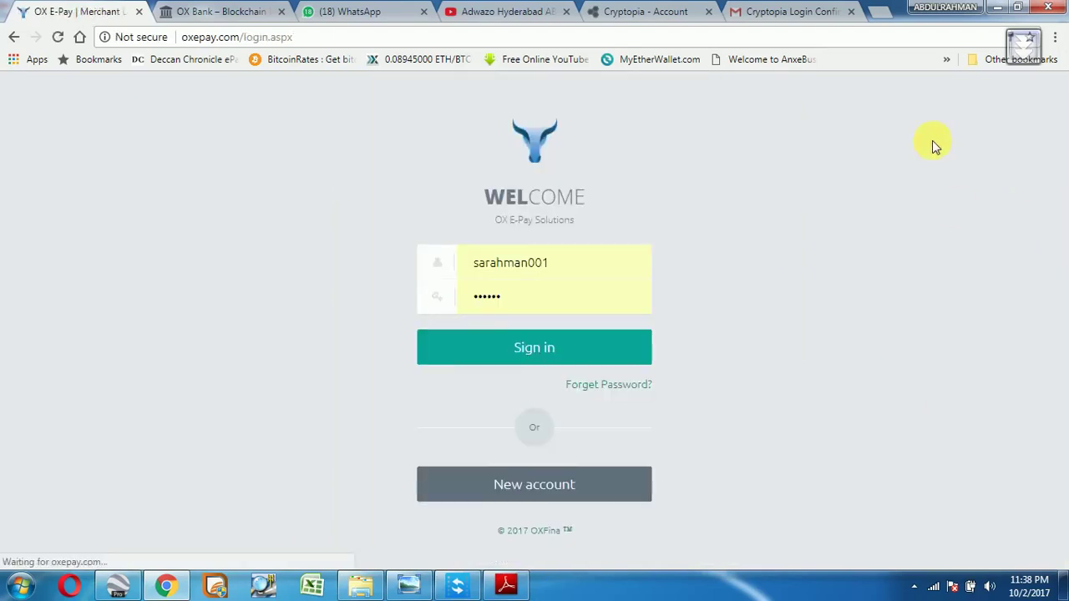
{"action": "left_click", "coordinate": [524, 319]}
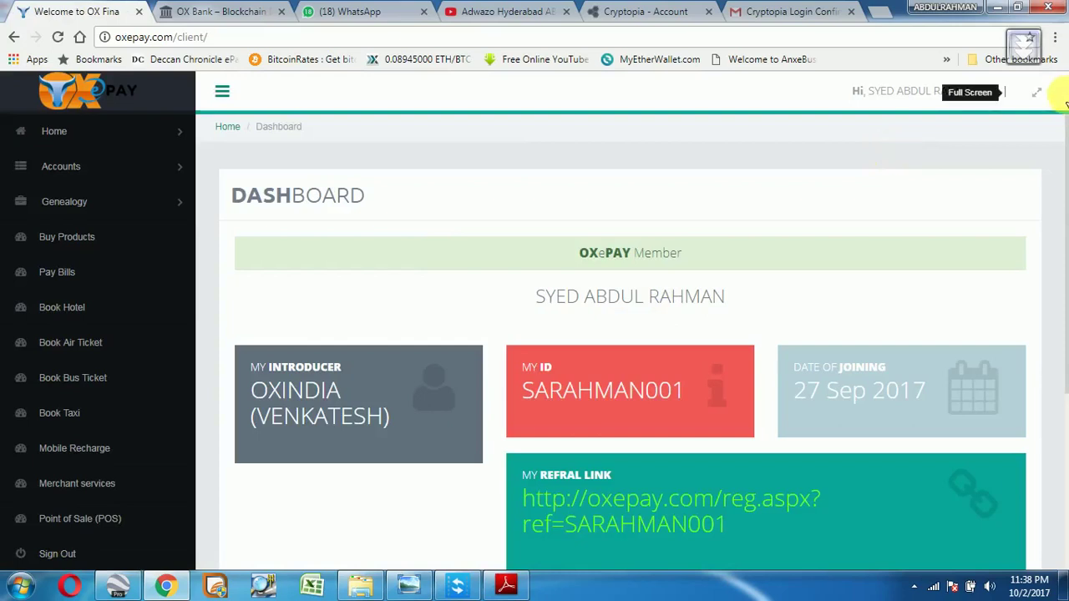
{"action": "left_click_drag", "start_coordinate": [1063, 121], "coordinate": [1064, 143]}
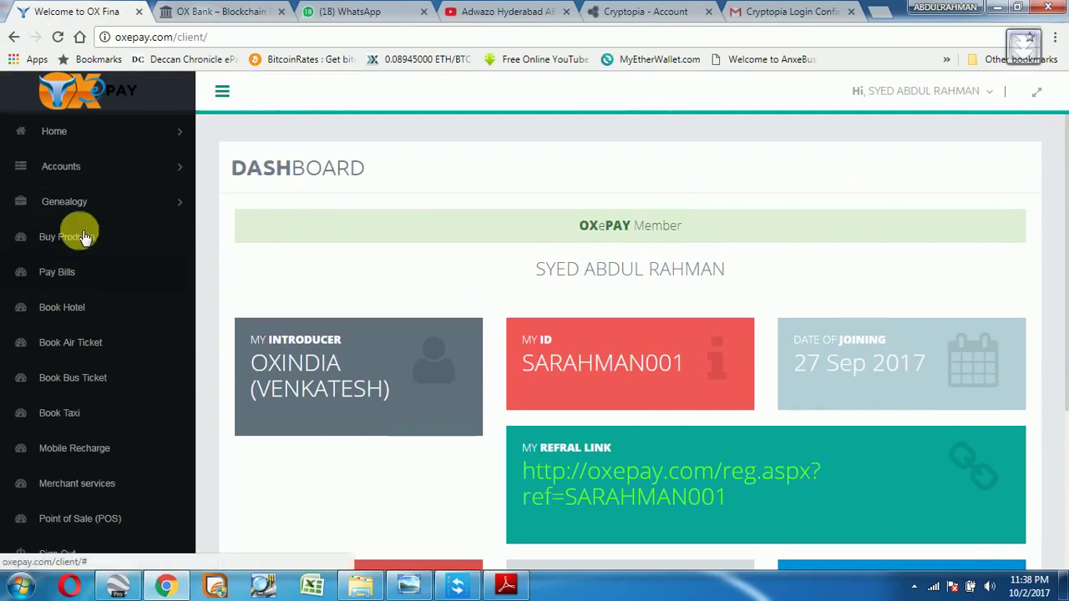
{"action": "left_click", "coordinate": [220, 91]}
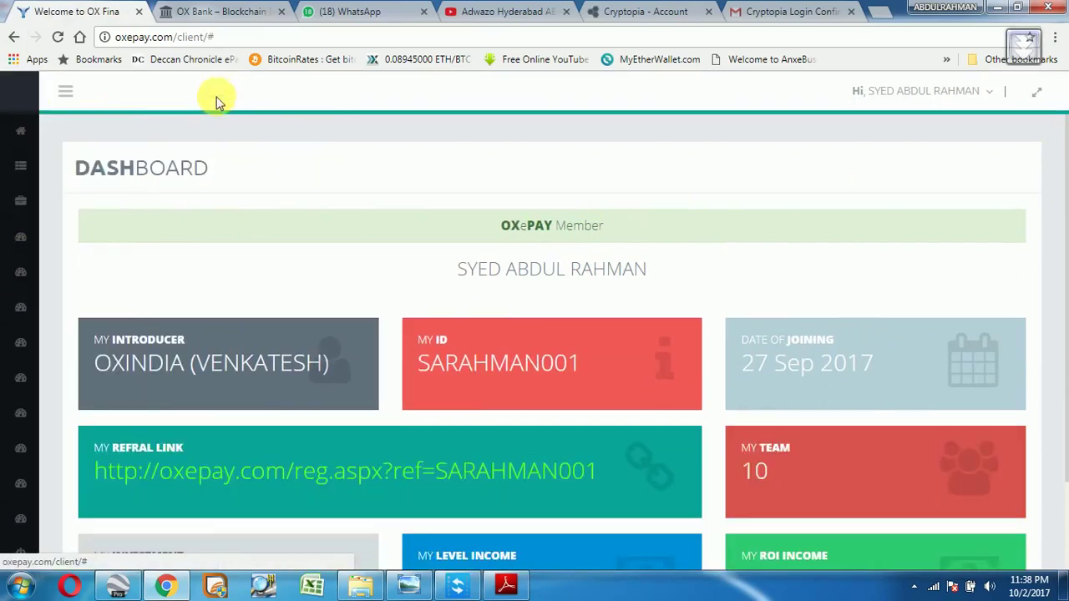
{"action": "left_click", "coordinate": [67, 91]}
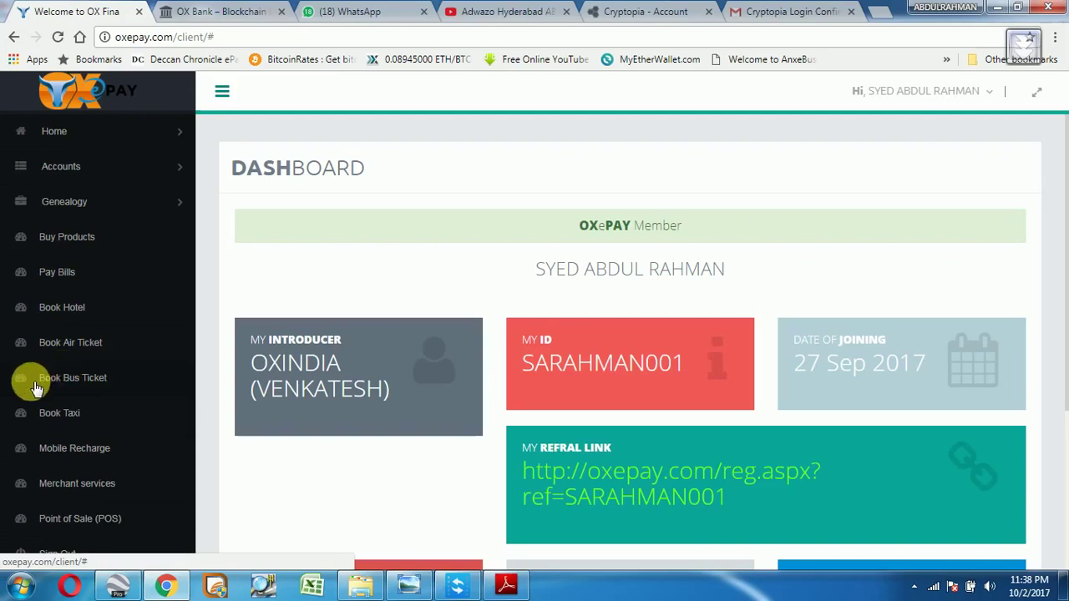
{"action": "left_click", "coordinate": [84, 202]}
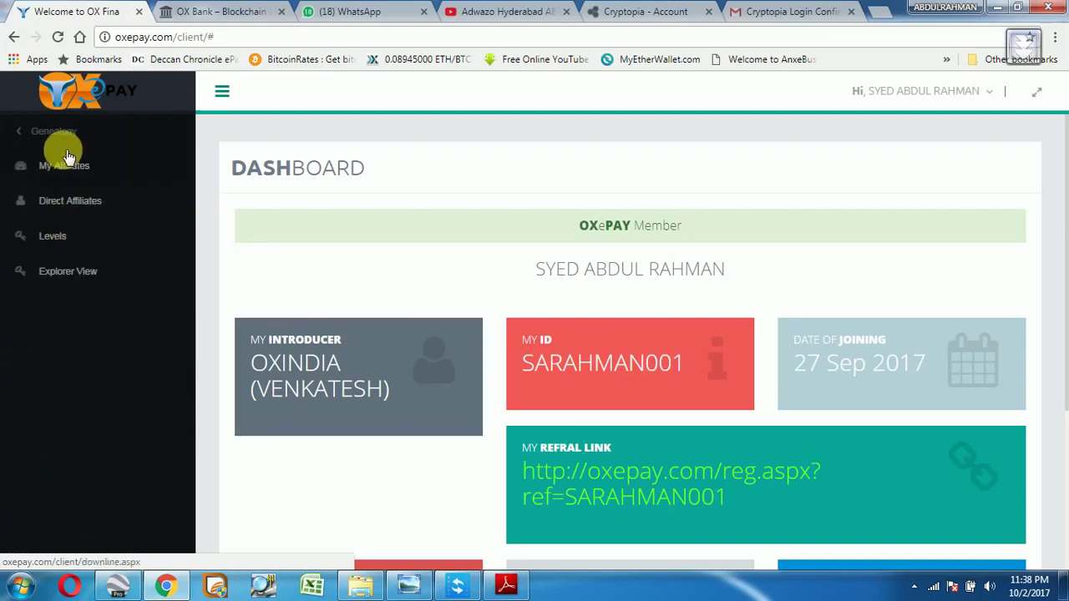
{"action": "left_click", "coordinate": [33, 131]}
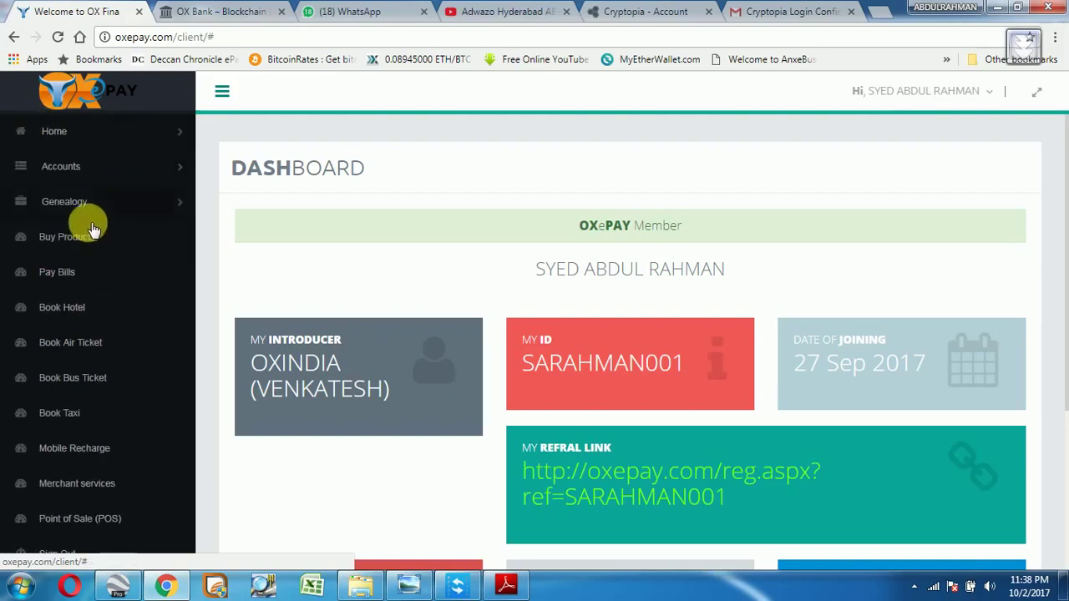
Open the OX Request page and examine the company OX address, transaction and OX fields, and the Account Upgrade Details table.
{"action": "left_click", "coordinate": [57, 167]}
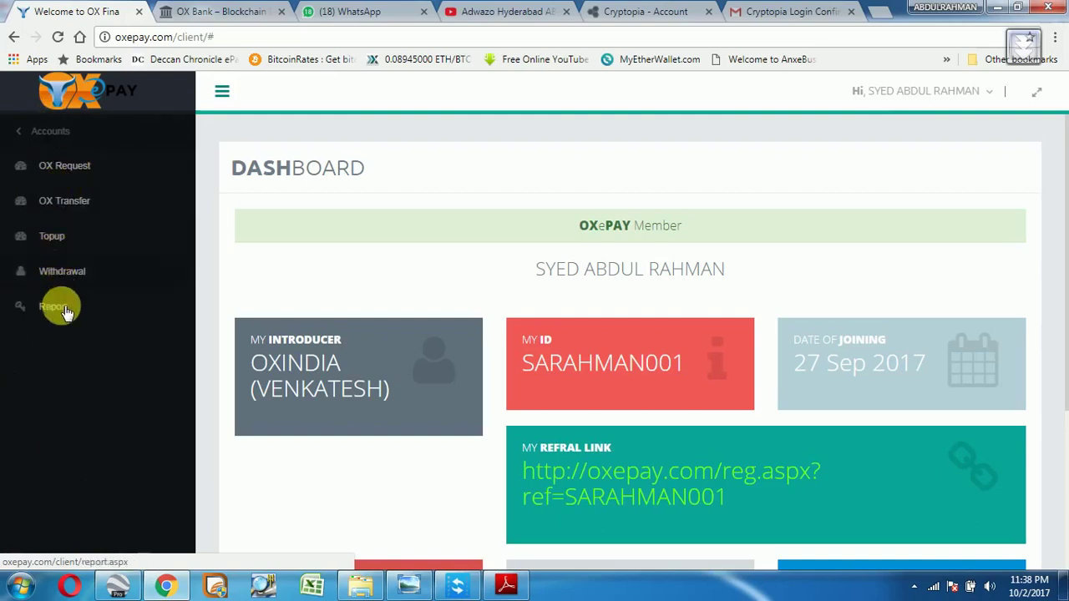
{"action": "left_click", "coordinate": [83, 177]}
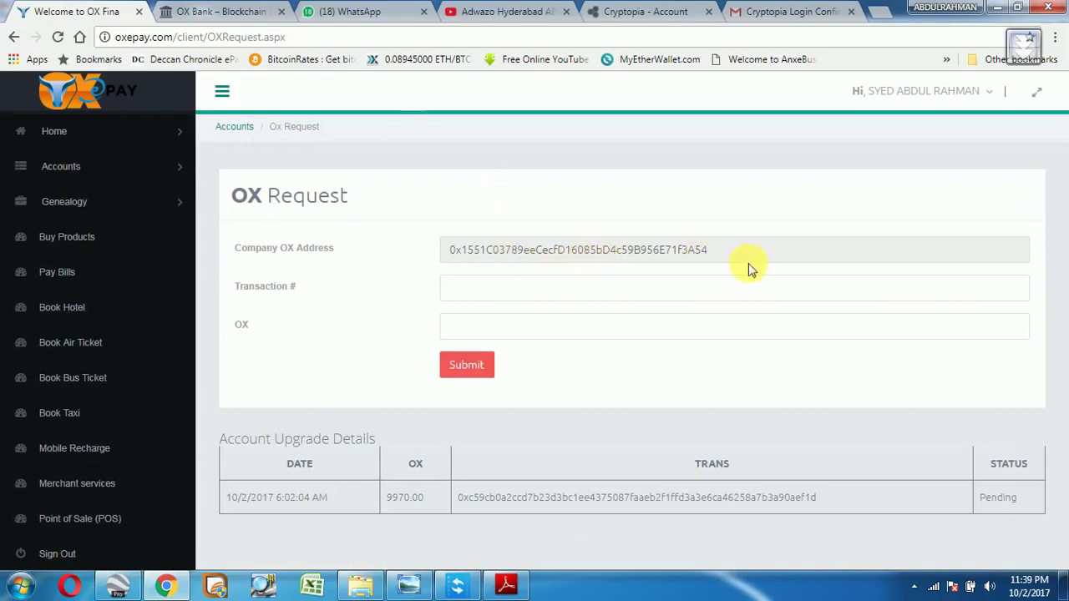
{"action": "left_click_drag", "start_coordinate": [707, 253], "coordinate": [455, 259]}
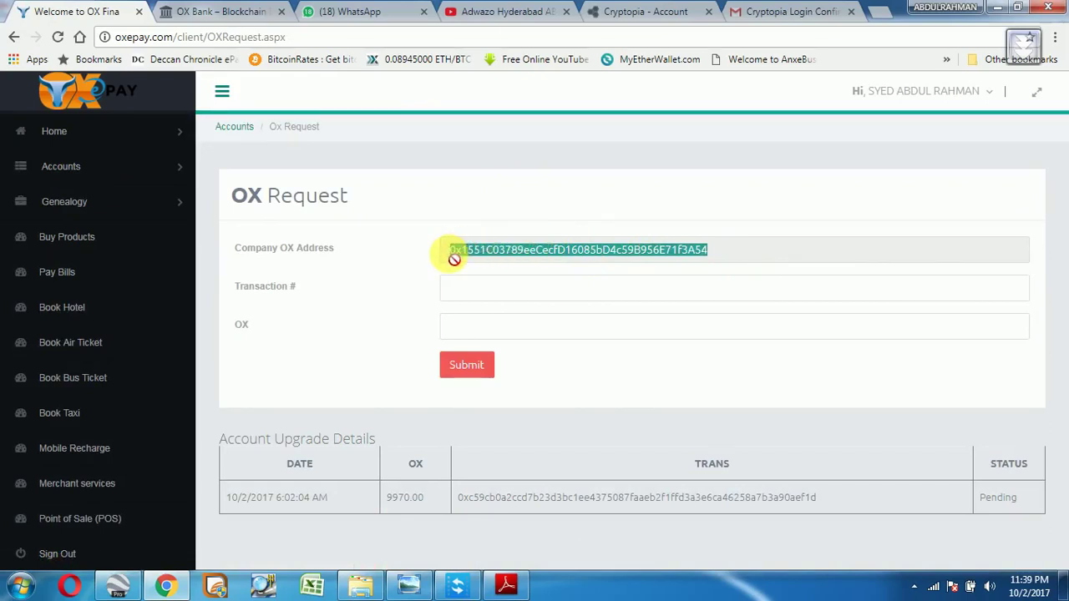
{"action": "left_click", "coordinate": [460, 289]}
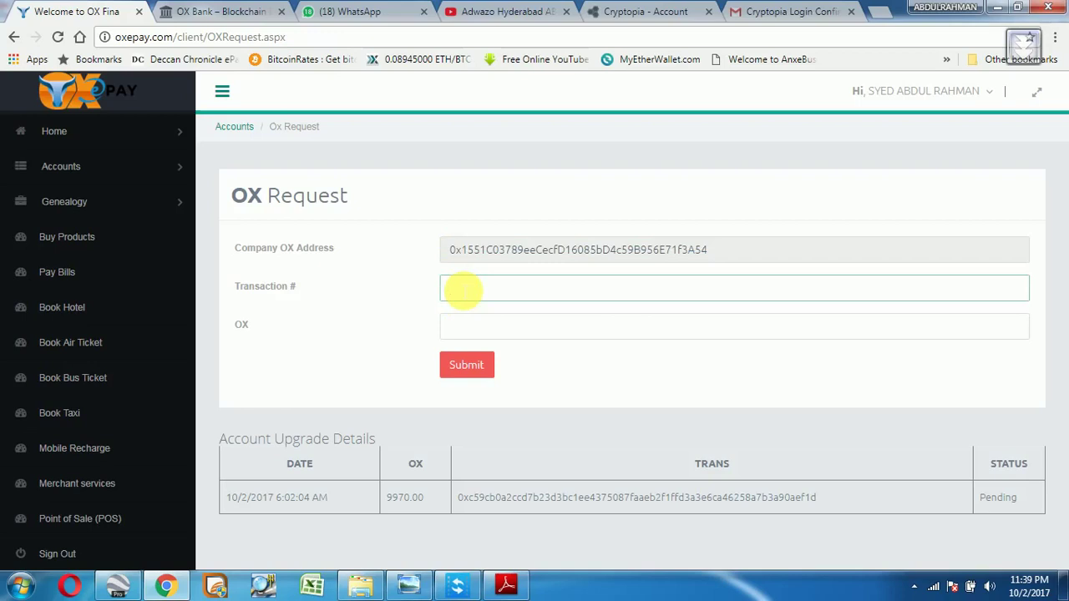
{"action": "left_click", "coordinate": [466, 327]}
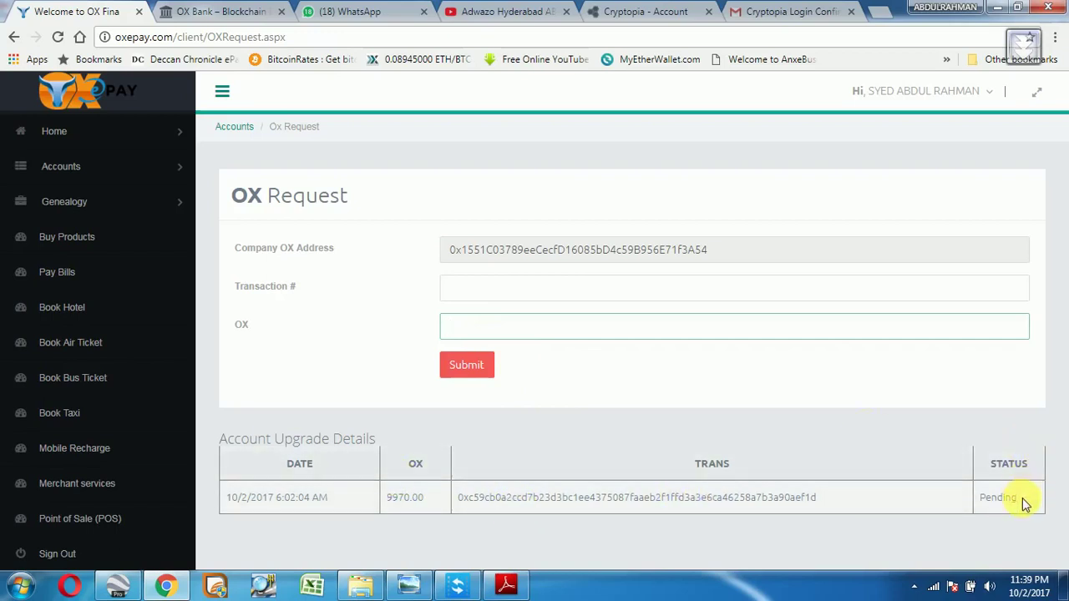
{"action": "left_click_drag", "start_coordinate": [1026, 504], "coordinate": [214, 436]}
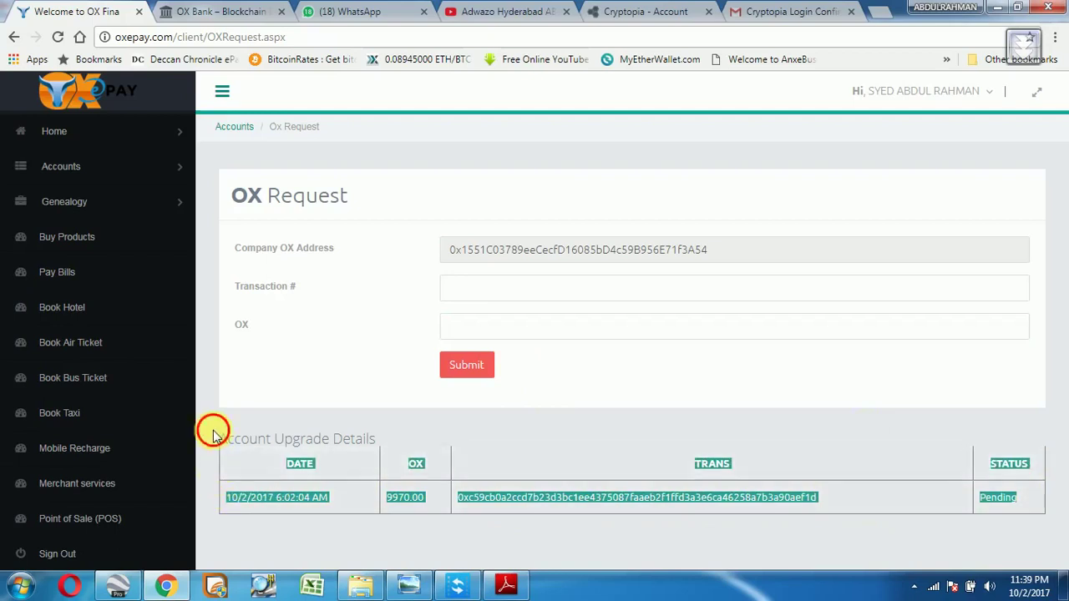
{"action": "left_click", "coordinate": [213, 433]}
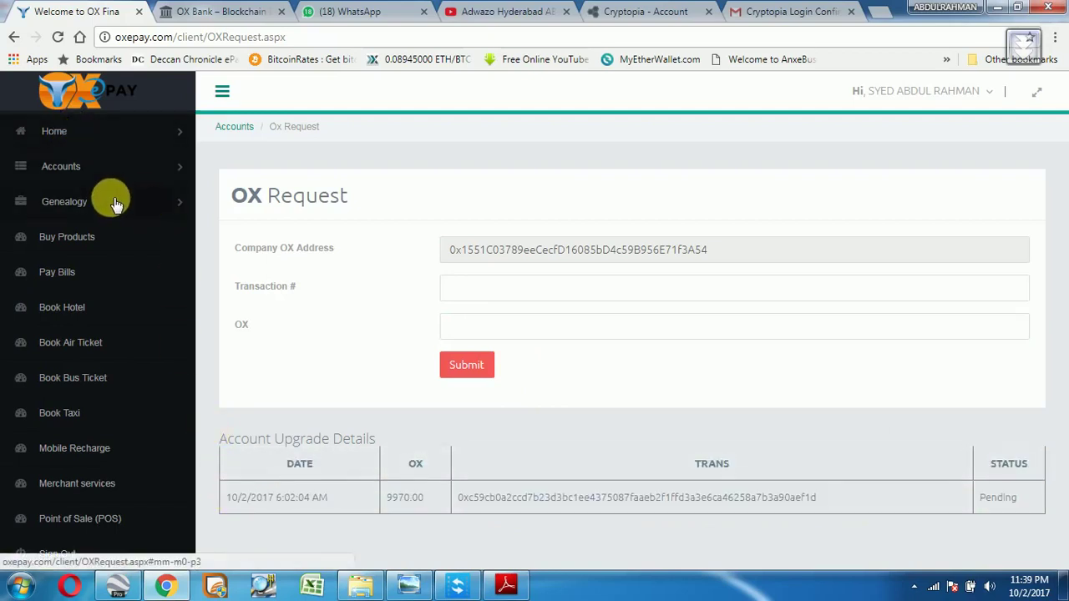
Open the account Topup page and examine the OX rate, minimum OX to top up and OX balance.
{"action": "left_click", "coordinate": [90, 160]}
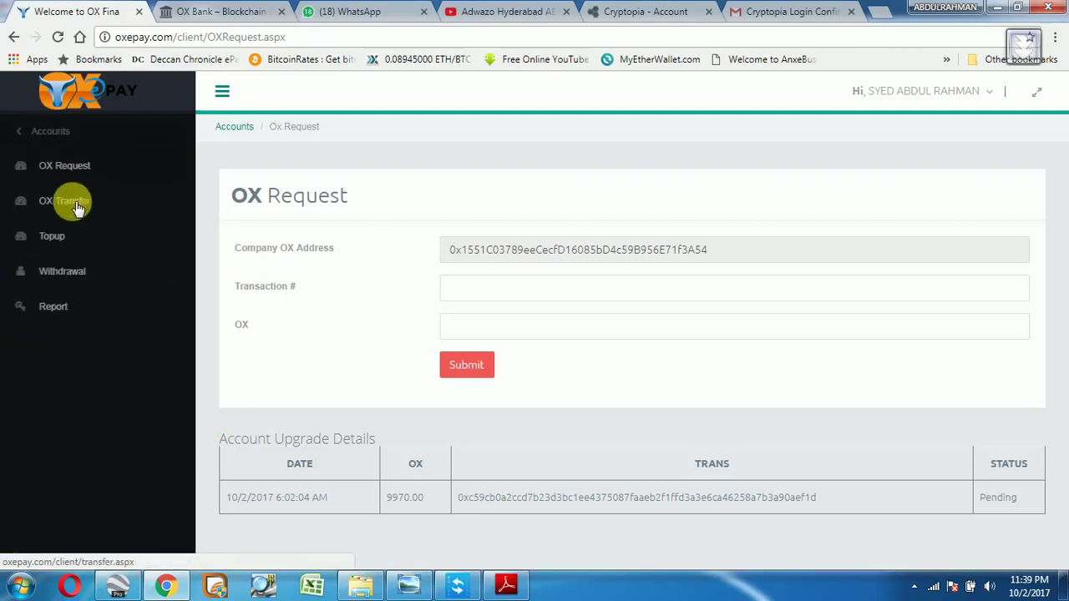
{"action": "left_click", "coordinate": [75, 236]}
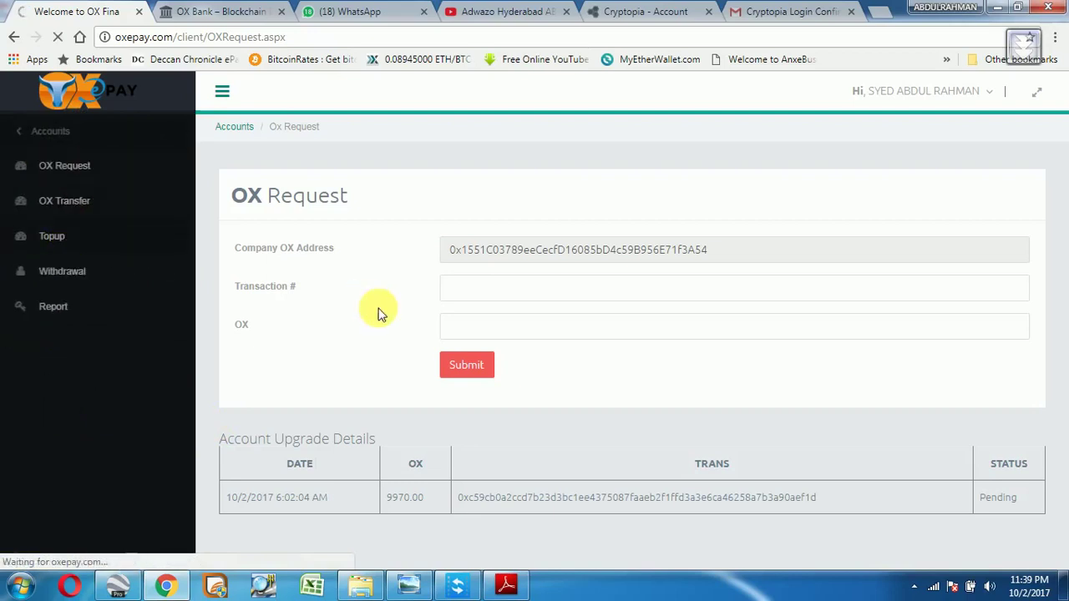
{"action": "left_click_drag", "start_coordinate": [604, 260], "coordinate": [449, 265]}
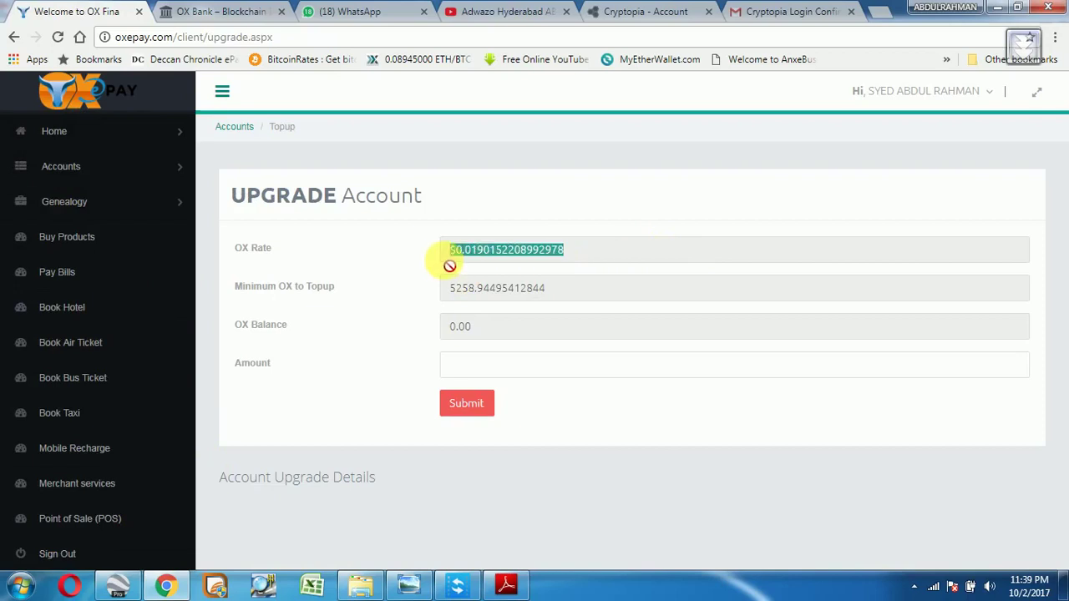
{"action": "left_click_drag", "start_coordinate": [494, 338], "coordinate": [464, 299]}
{"action": "left_click_drag", "start_coordinate": [580, 287], "coordinate": [430, 325]}
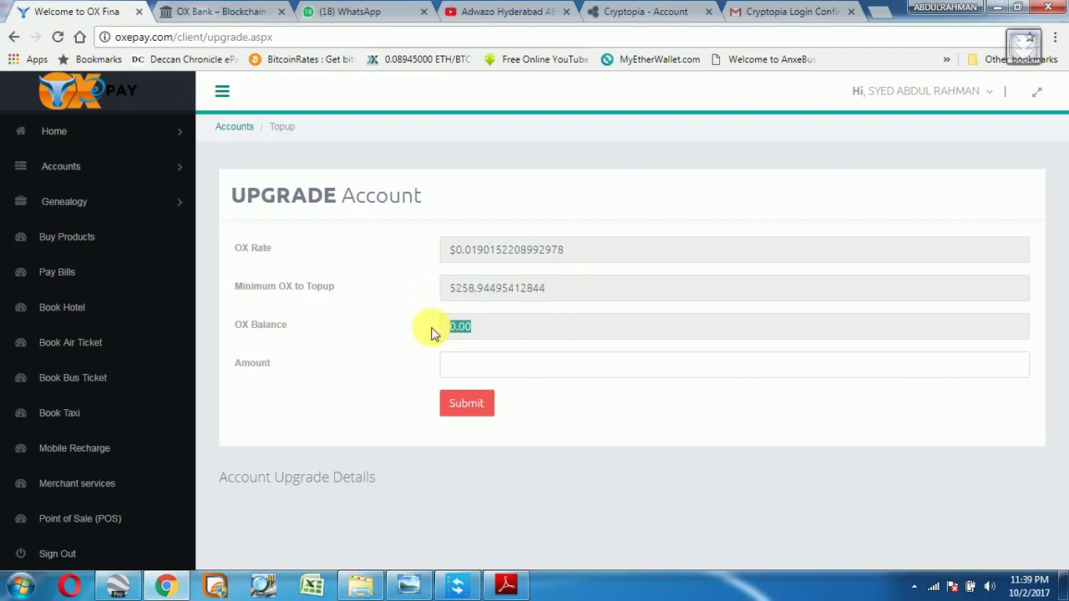
Enter 5285 as the top-up amount in the Upgrade Account form.
{"action": "left_click", "coordinate": [454, 363]}
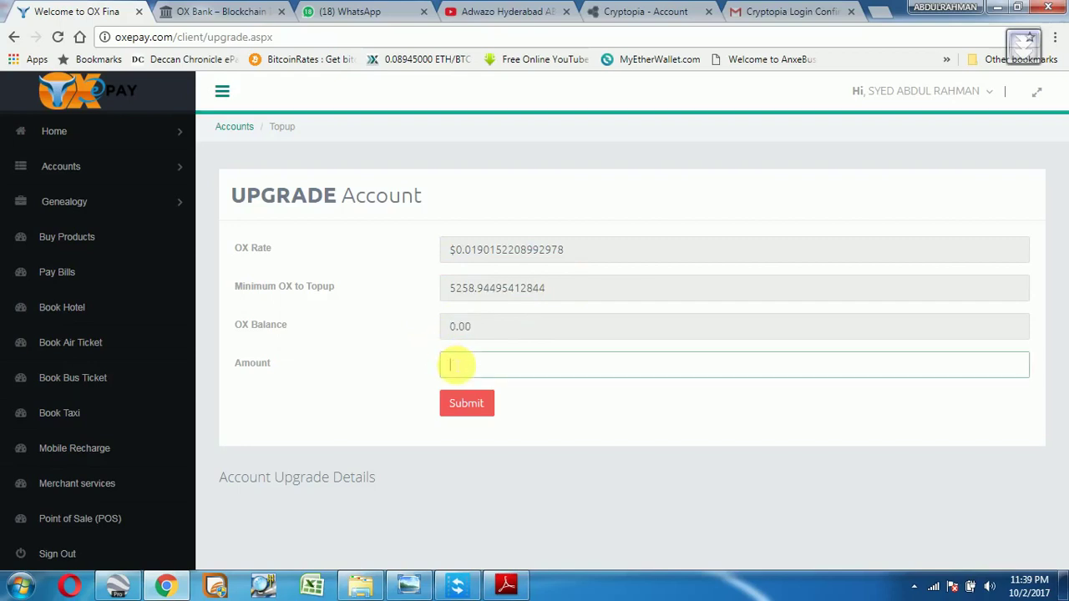
{"action": "type", "text": "2585"}
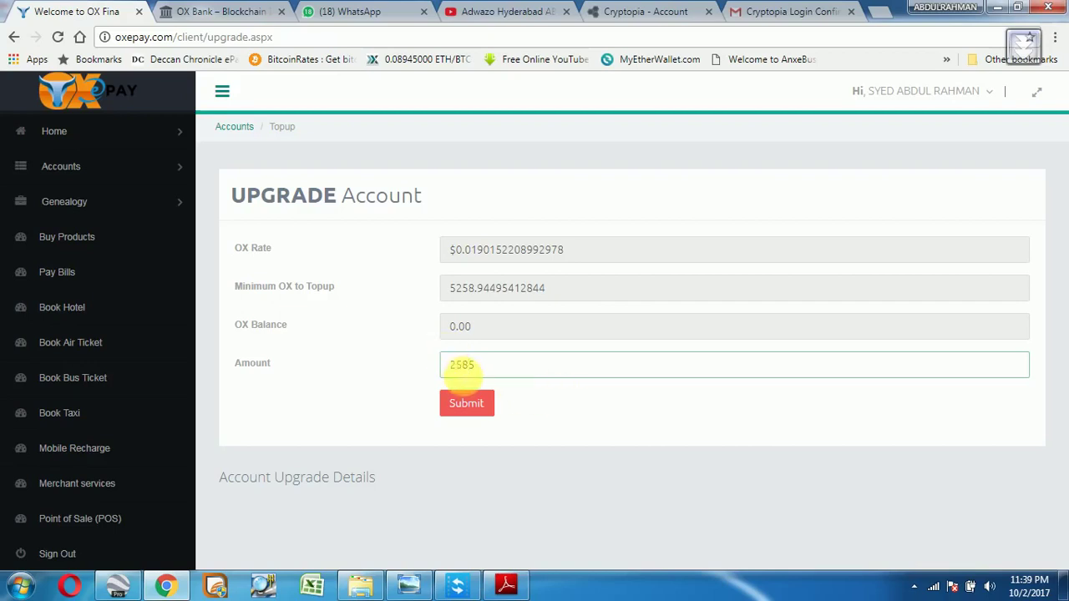
{"action": "left_click", "coordinate": [462, 365]}
{"action": "type", "text": "52"}
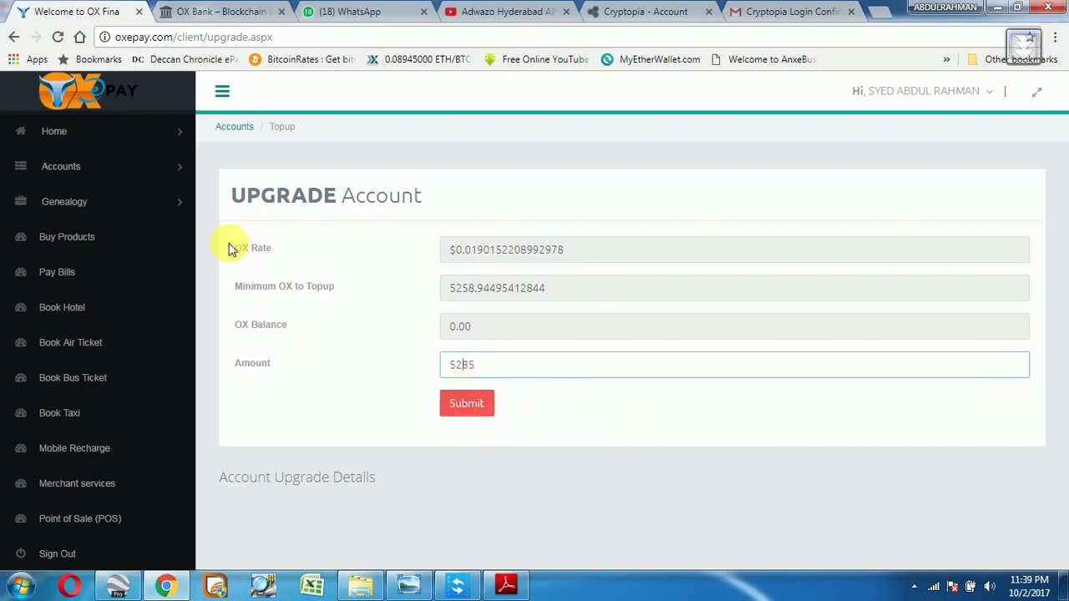
{"action": "left_click", "coordinate": [65, 144]}
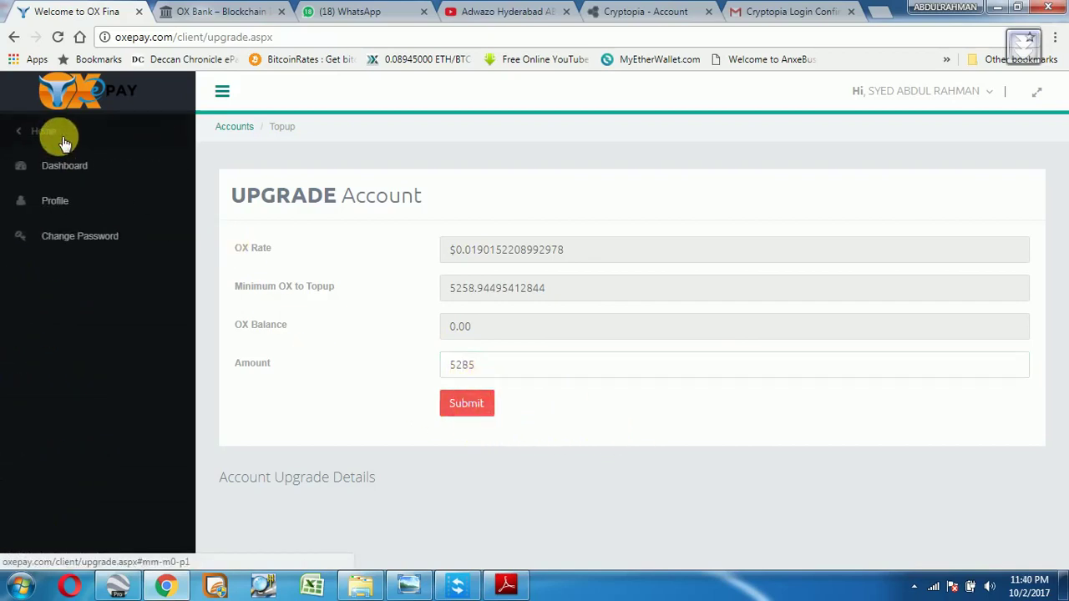
{"action": "left_click", "coordinate": [222, 92]}
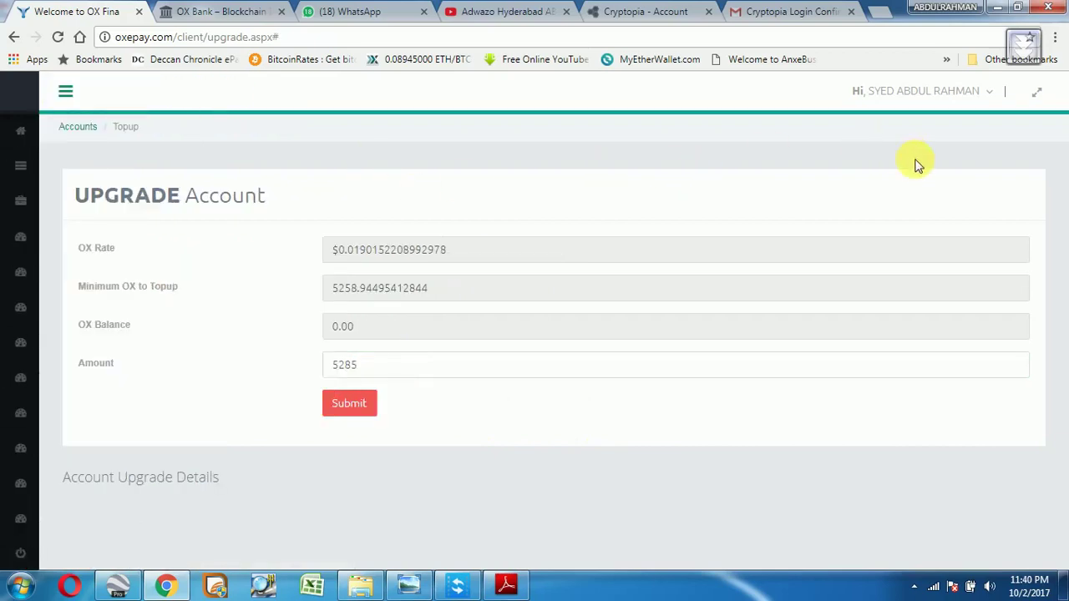
{"action": "left_click", "coordinate": [994, 99]}
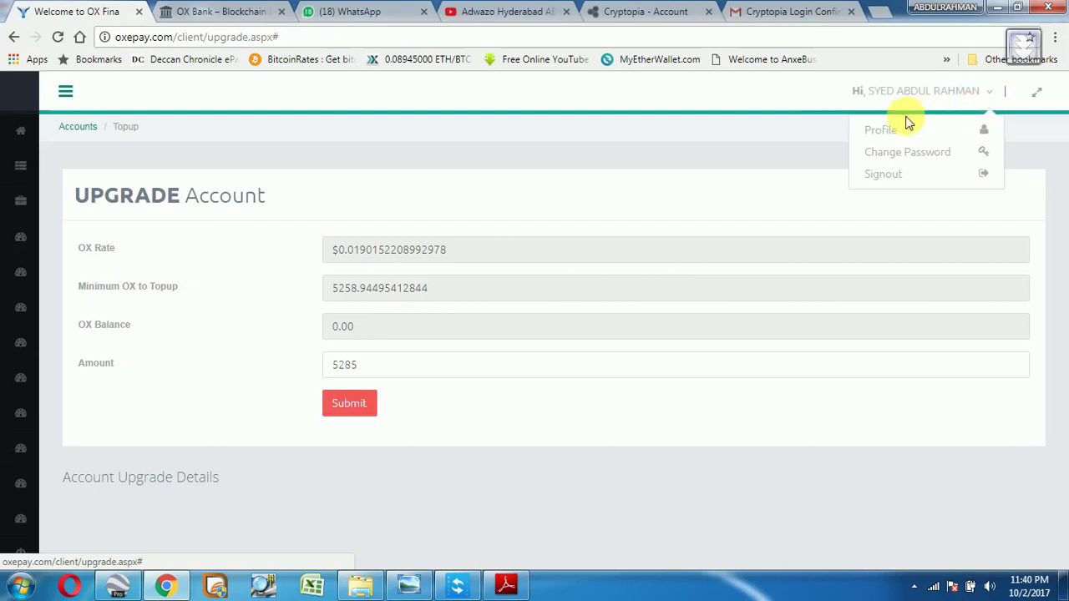
{"action": "left_click", "coordinate": [795, 109]}
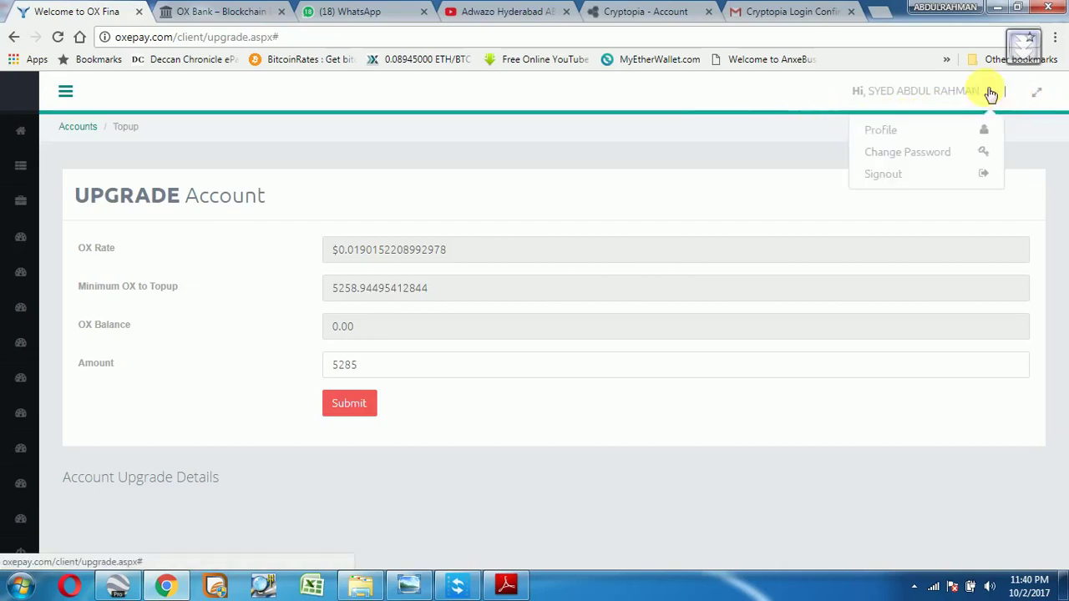
{"action": "mouse_move", "coordinate": [993, 99]}
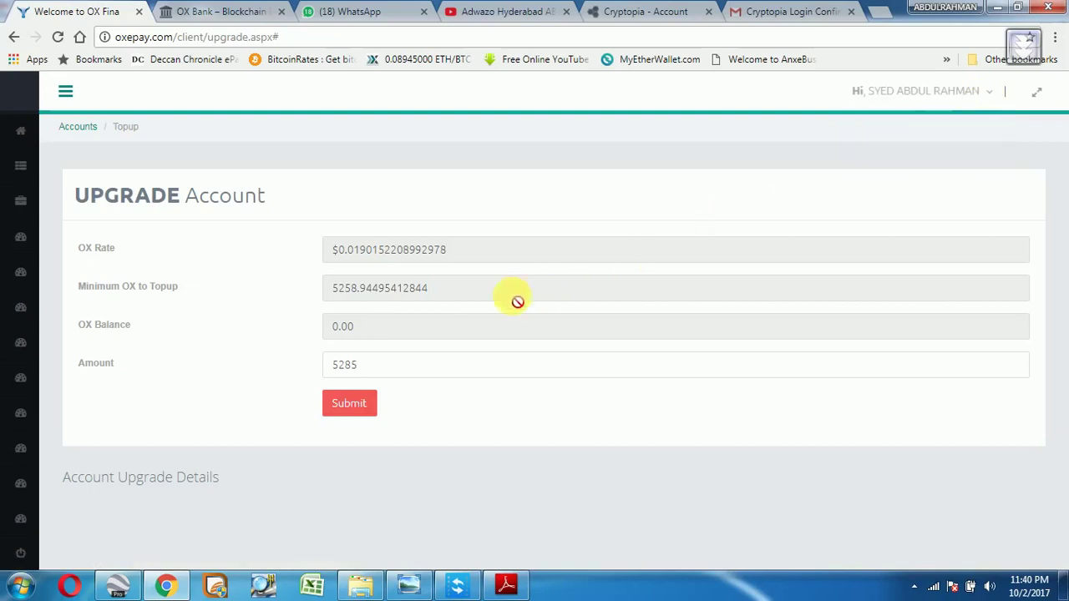
Clear the amount in the Upgrade Account form.
{"action": "left_click_drag", "start_coordinate": [382, 365], "coordinate": [316, 365]}
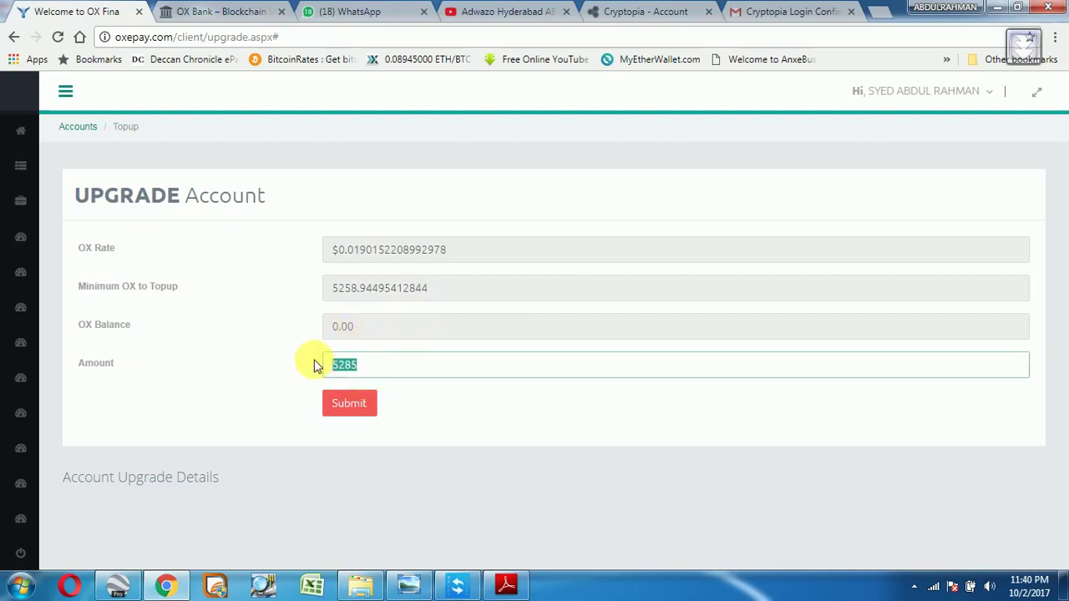
{"action": "key", "text": "BackSpace"}
Switch to Windows Photo Viewer and examine the "oxepay receive" and "ox sending" screenshots of the OX transfer.
{"action": "left_click", "coordinate": [407, 583]}
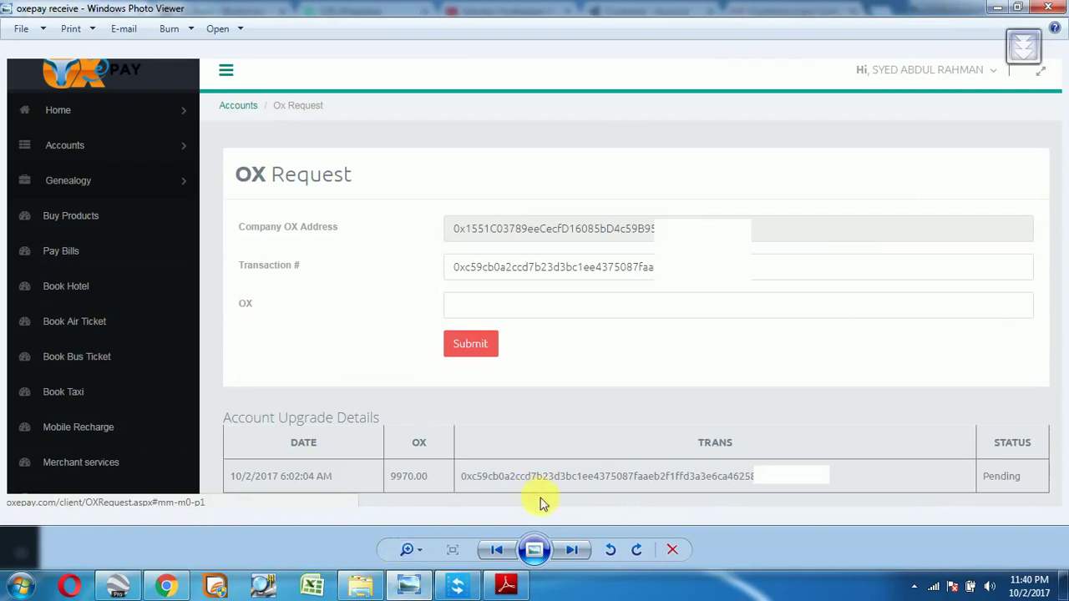
{"action": "left_click", "coordinate": [500, 550]}
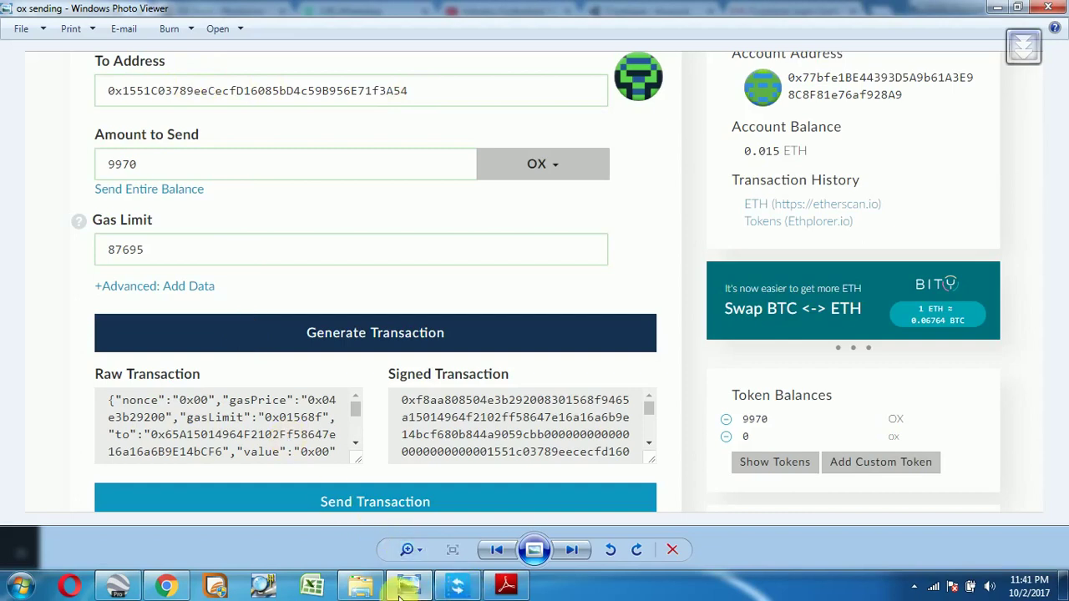
{"action": "left_click", "coordinate": [167, 585]}
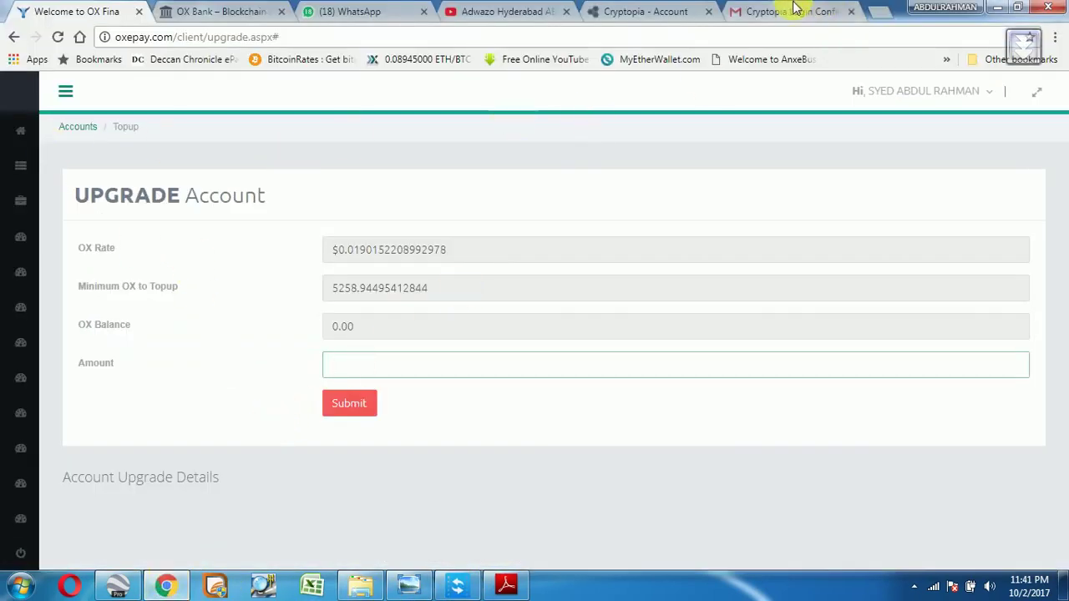
{"action": "left_click", "coordinate": [409, 585]}
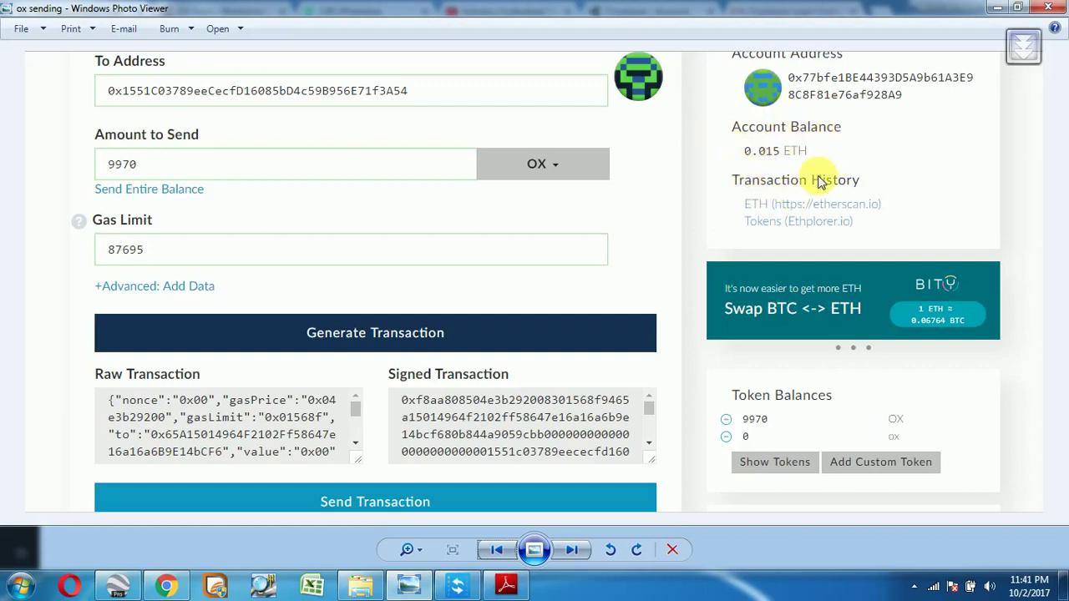
Review the "ox send", "ox sending" and "oxepay receive" screenshots, comparing the OX transfer details with the OX Request entry.
{"action": "left_click", "coordinate": [573, 549]}
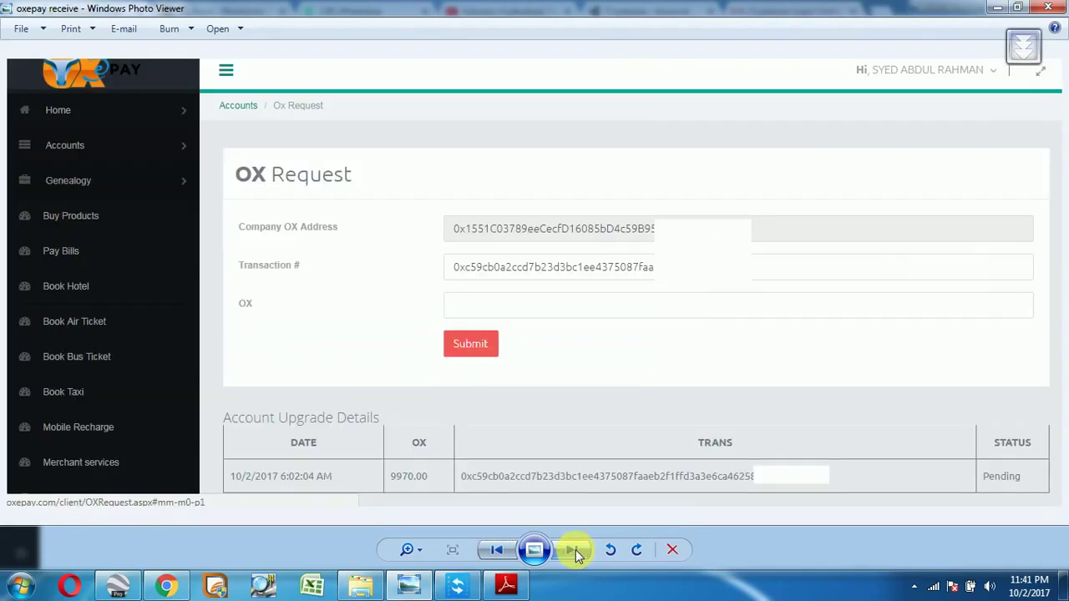
{"action": "left_click", "coordinate": [568, 550]}
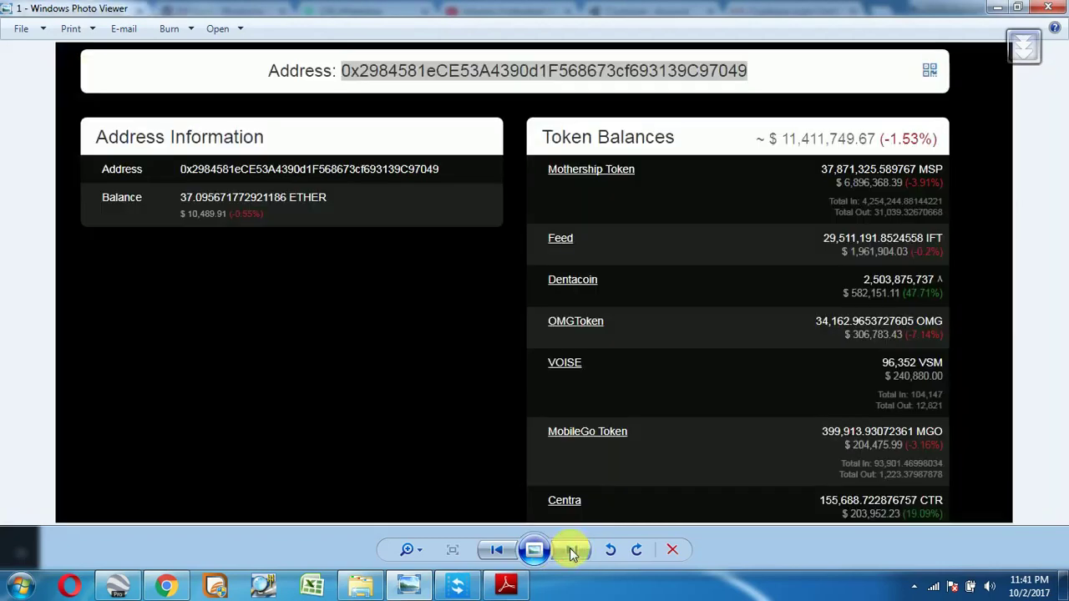
{"action": "left_click", "coordinate": [497, 549]}
{"action": "left_click", "coordinate": [498, 549]}
{"action": "left_click", "coordinate": [497, 549]}
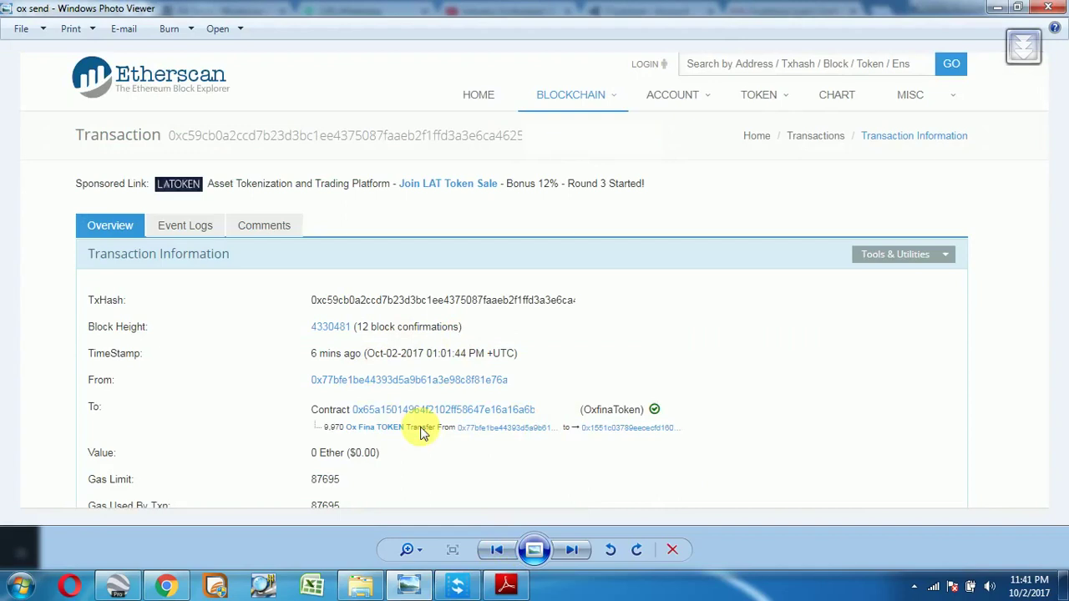
{"action": "left_click", "coordinate": [563, 549]}
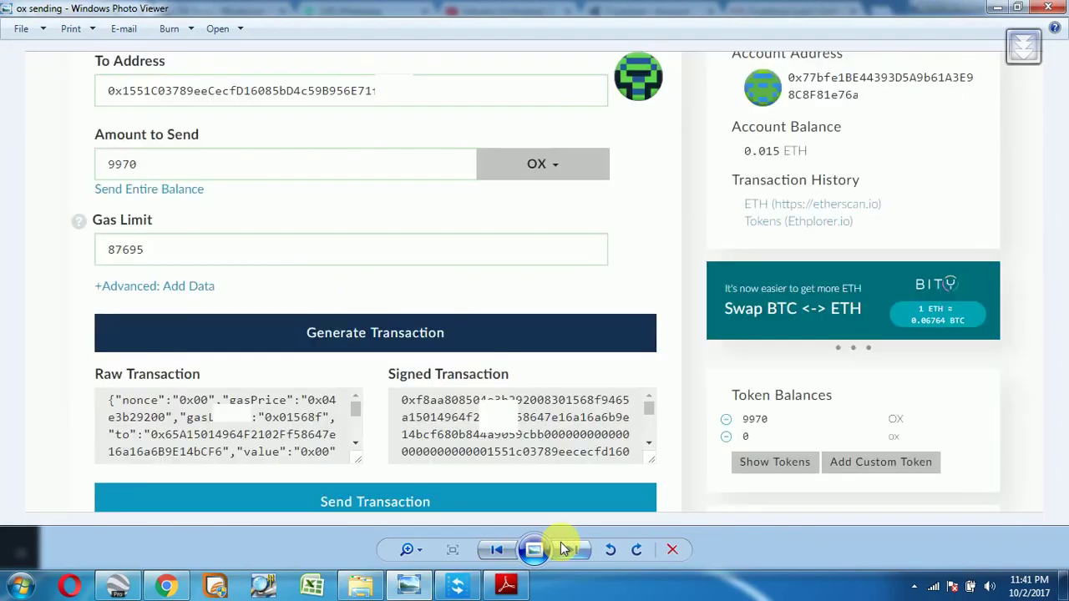
{"action": "left_click", "coordinate": [564, 549]}
{"action": "left_click", "coordinate": [565, 550]}
{"action": "left_click", "coordinate": [494, 549]}
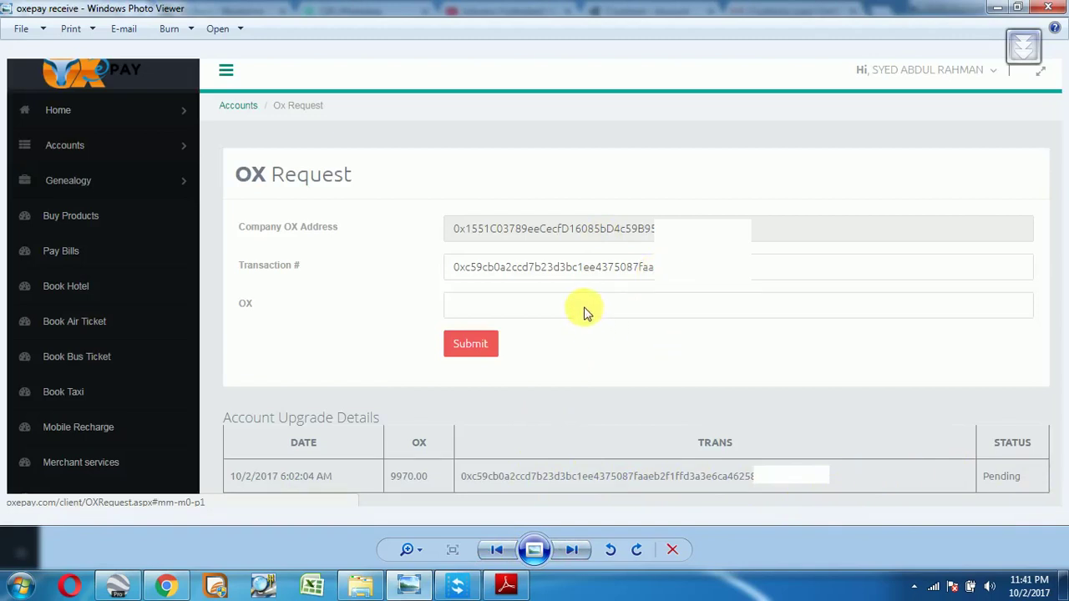
Switch back to Chrome and examine the Profile, Change Password and Signout options of the logged-in account, leaving them unselected.
{"action": "left_click", "coordinate": [412, 584]}
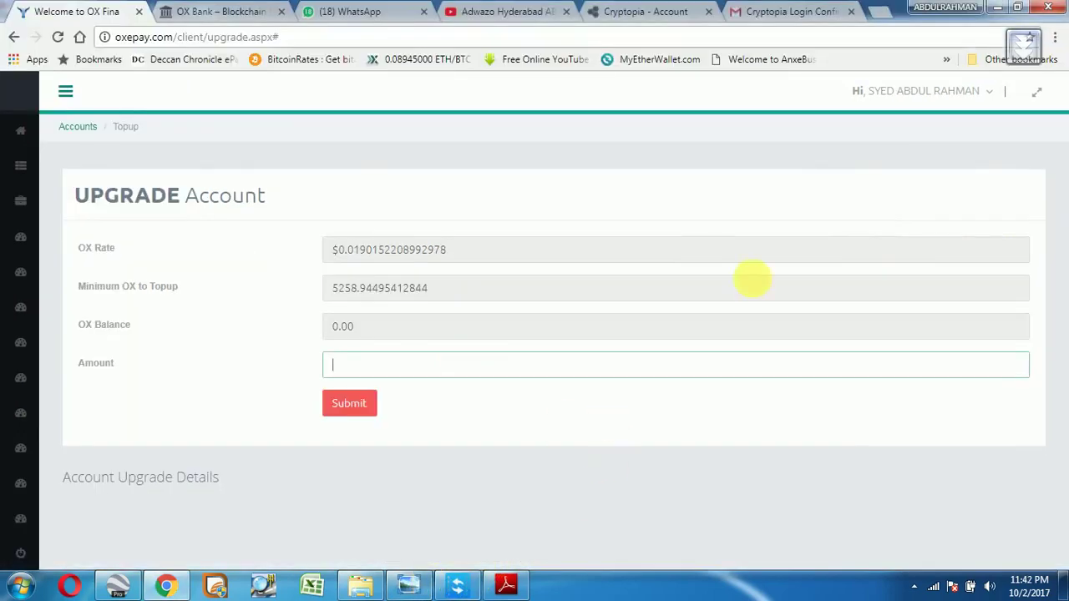
{"action": "left_click", "coordinate": [991, 94]}
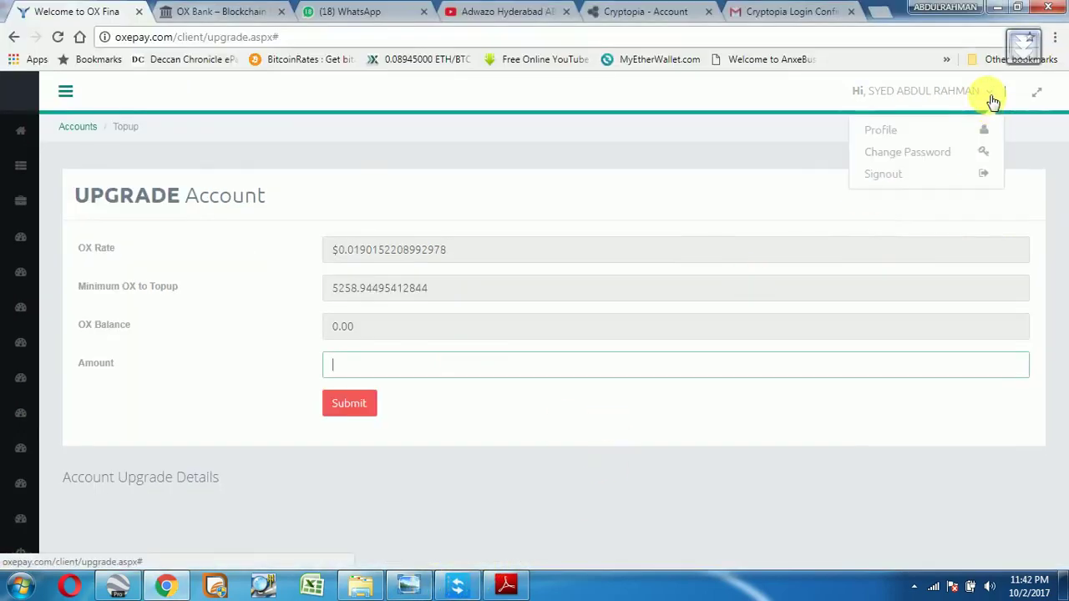
{"action": "left_click", "coordinate": [991, 100]}
{"action": "left_click", "coordinate": [986, 99]}
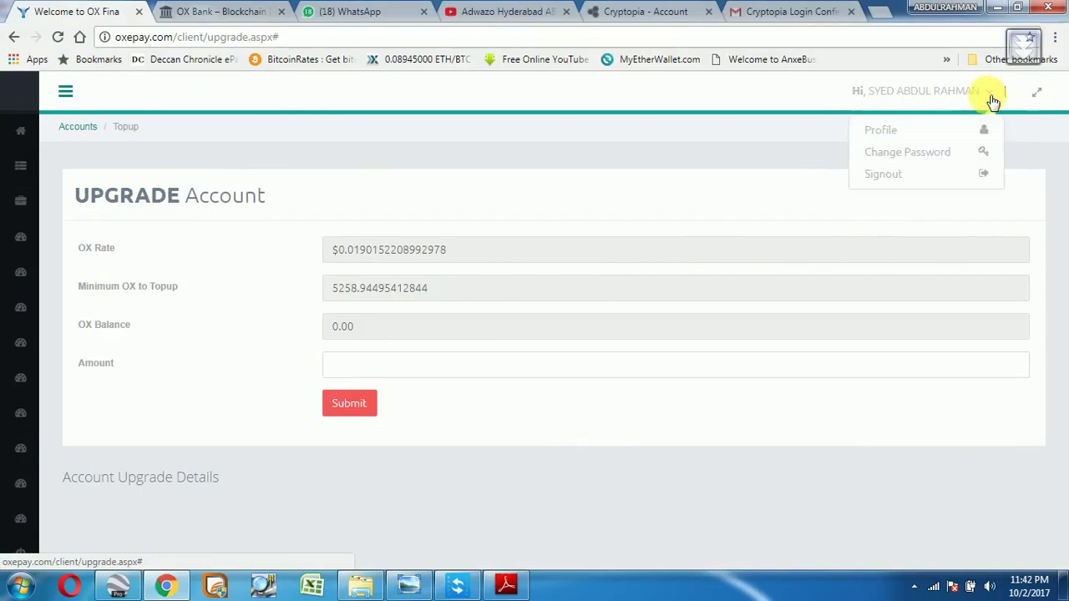
{"action": "left_click", "coordinate": [877, 198]}
{"action": "left_click", "coordinate": [987, 97]}
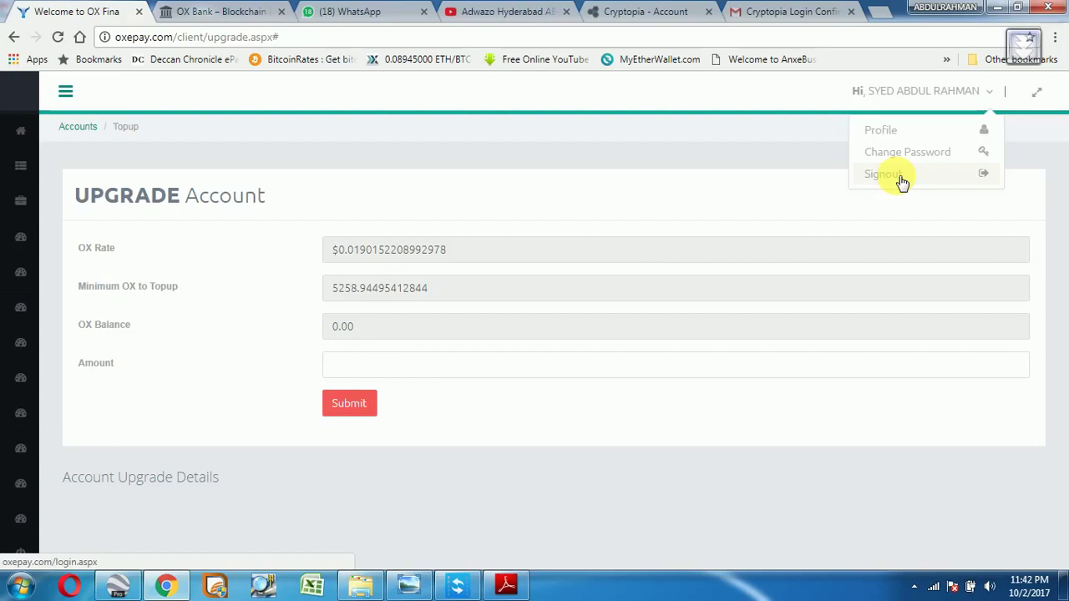
{"action": "left_click", "coordinate": [661, 439]}
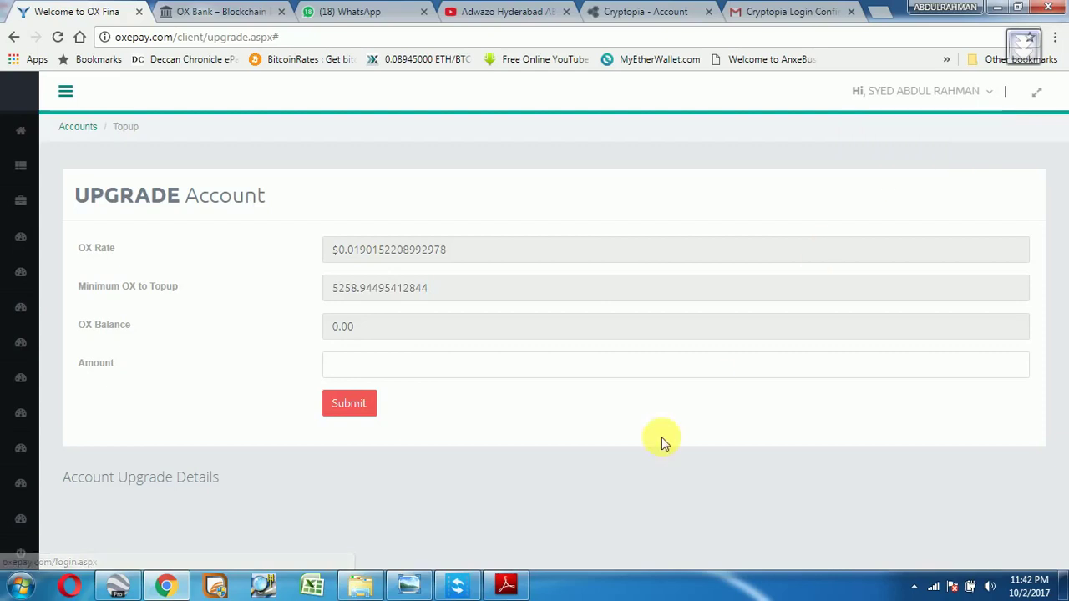